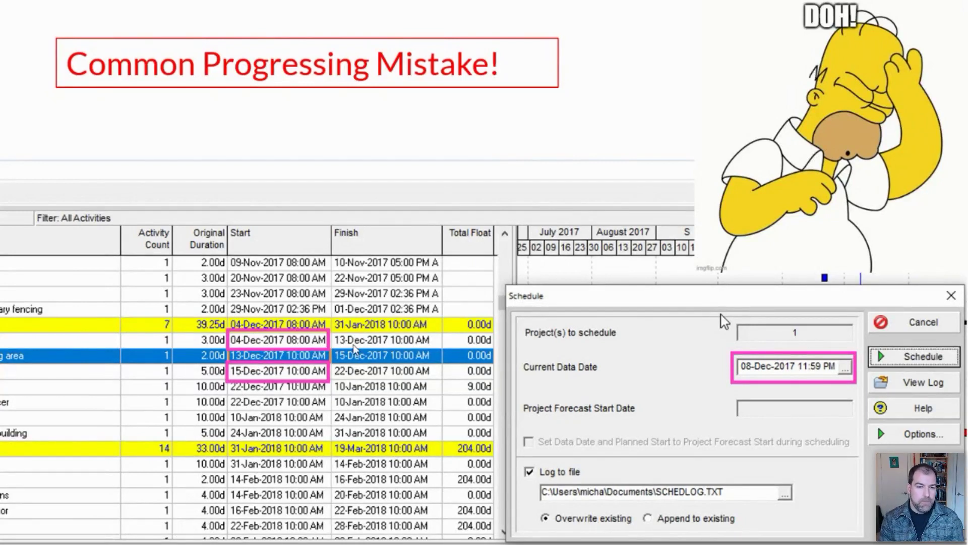
Advance the slideshow to the 'Example: Using Time to diagnose statusing problems' slide.
click(671, 262)
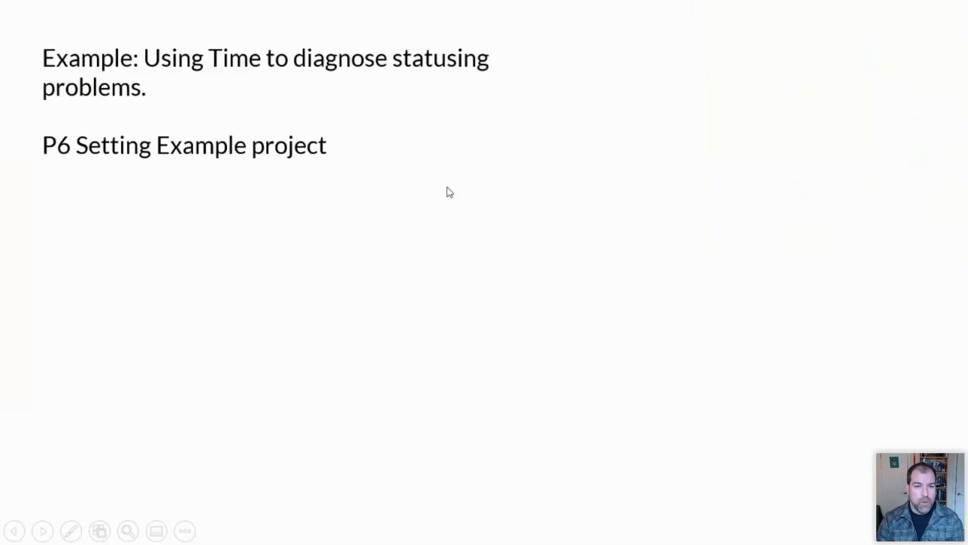
Switch to P6 and open the 3 TimeDate-EX project from the project list.
key(alt+Tab)
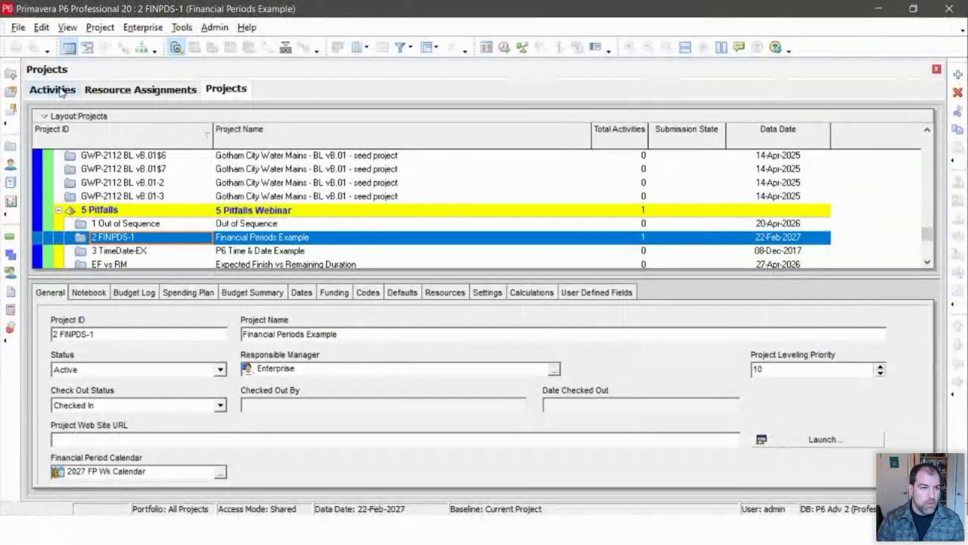
click(132, 254)
right_click(133, 253)
click(182, 143)
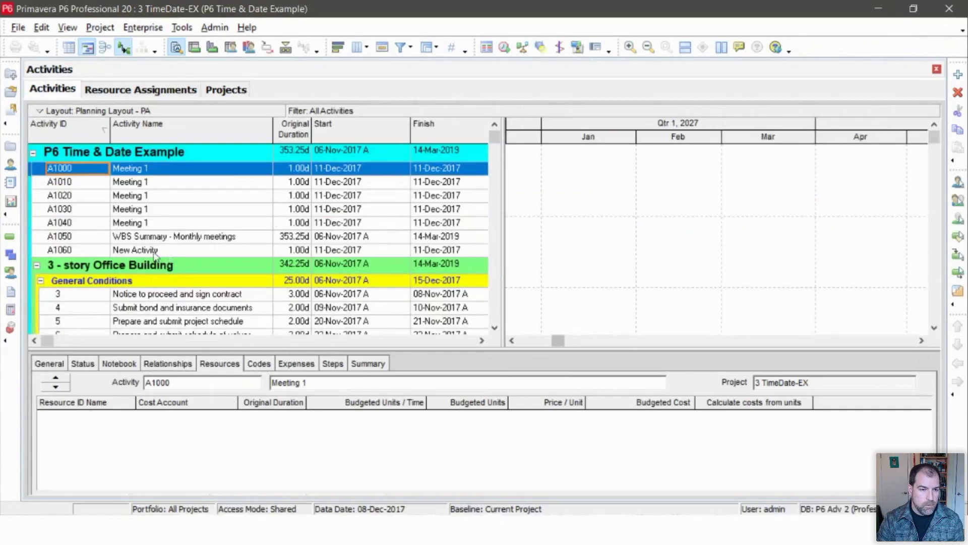
Widen the activity table and sort the activities by the Start column.
scroll(162, 226, down, 3)
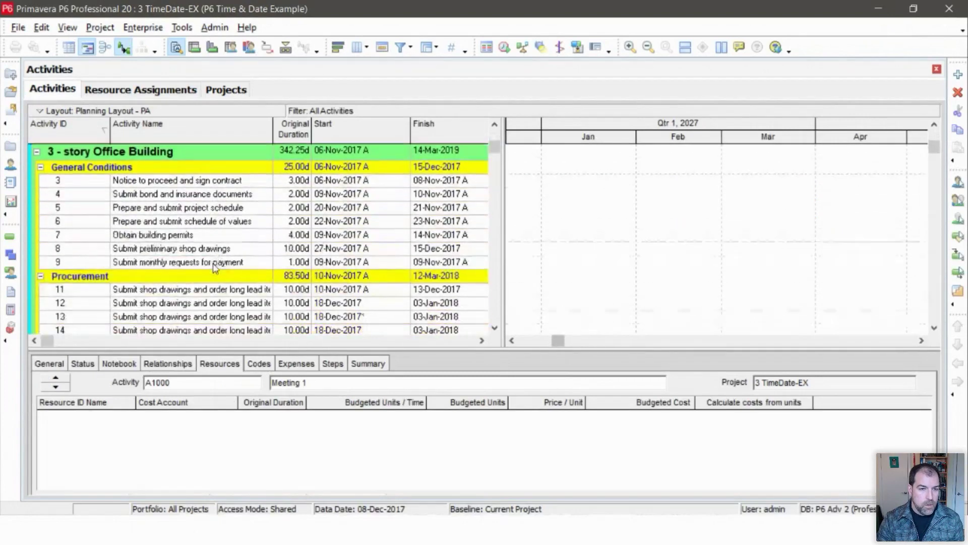
scroll(174, 269, up, 3)
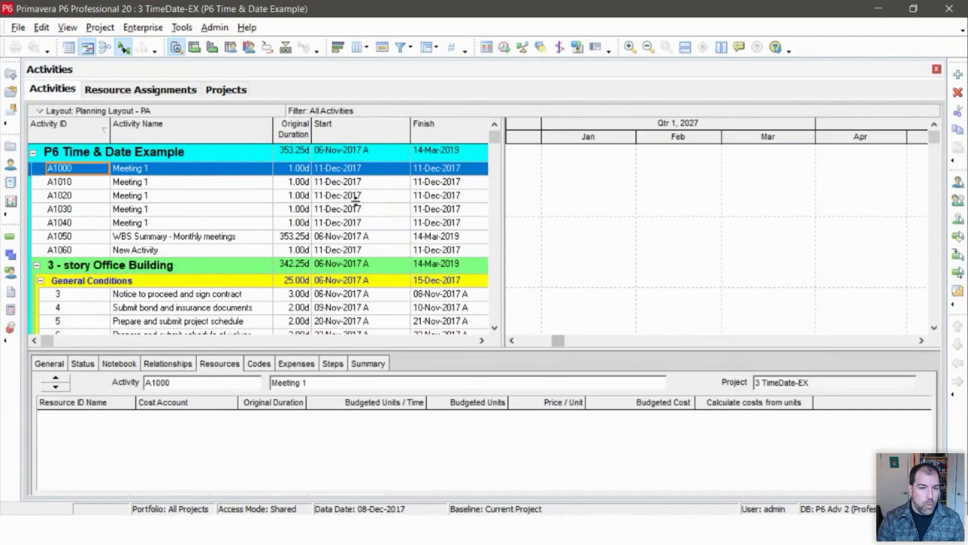
drag(502, 183, 617, 203)
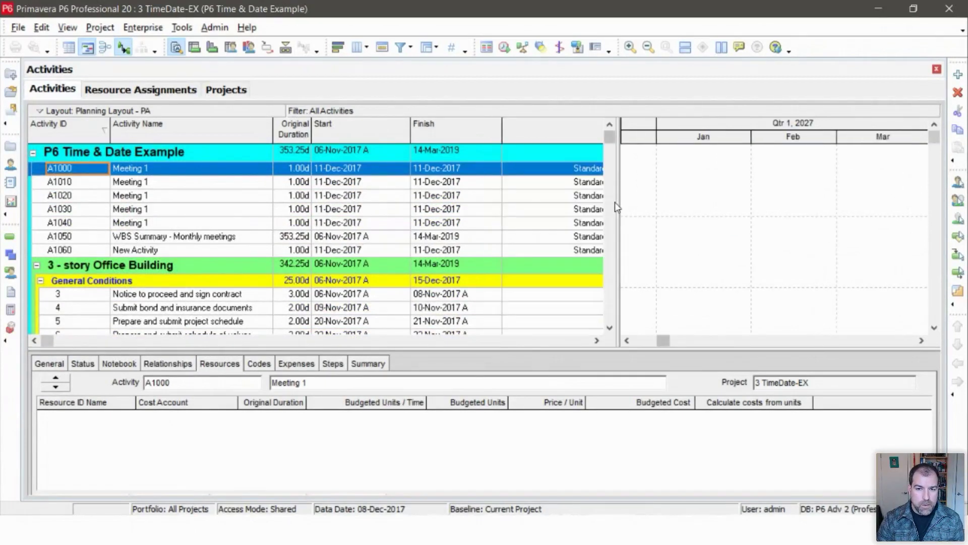
click(375, 132)
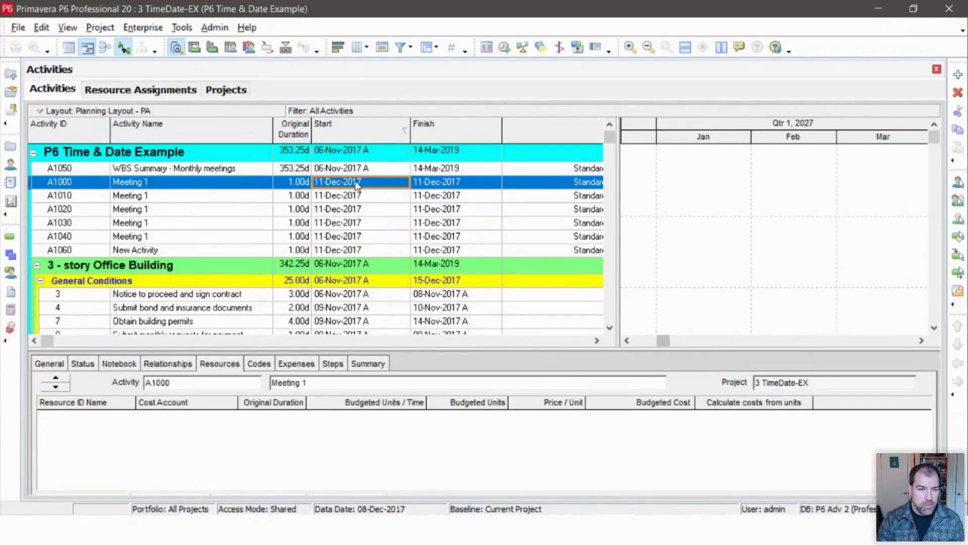
scroll(359, 201, down, 2)
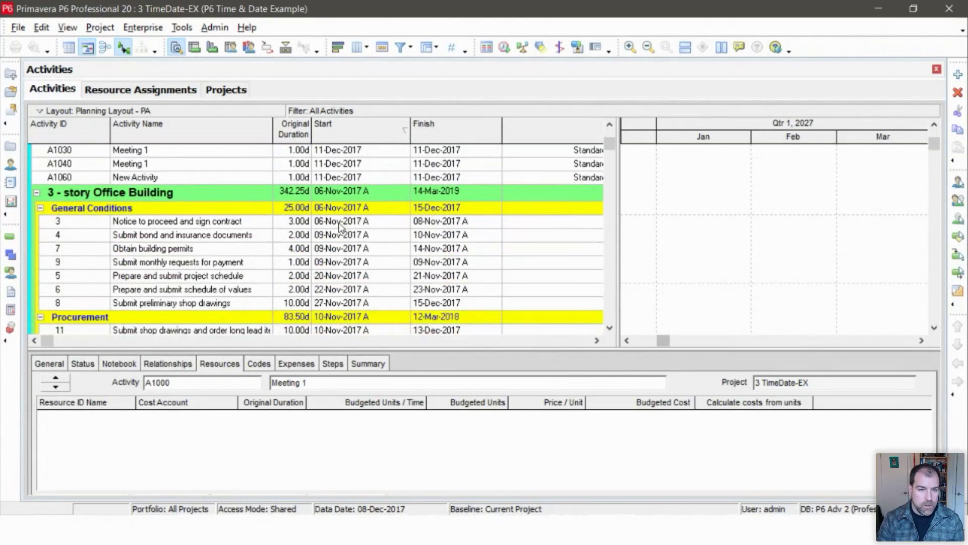
scroll(340, 269, down, 1)
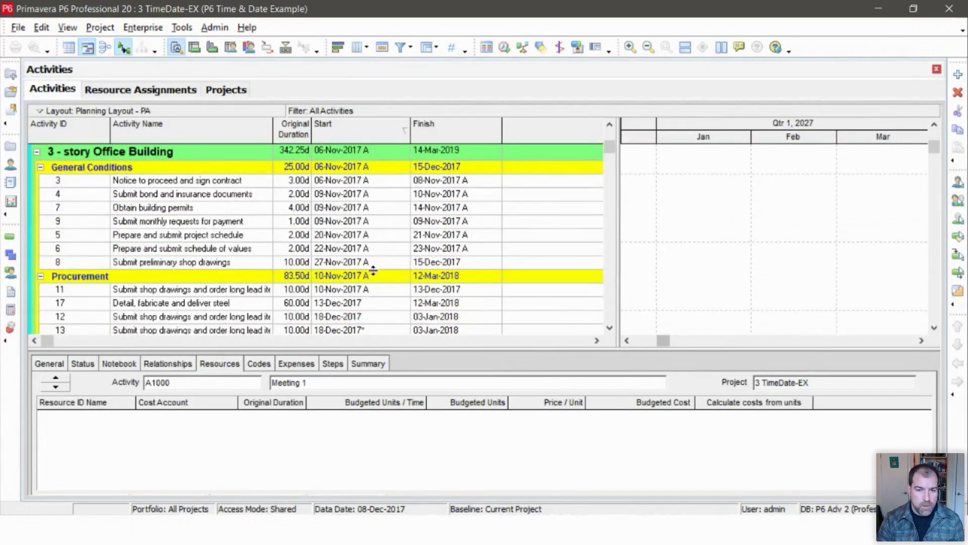
scroll(373, 270, down, 2)
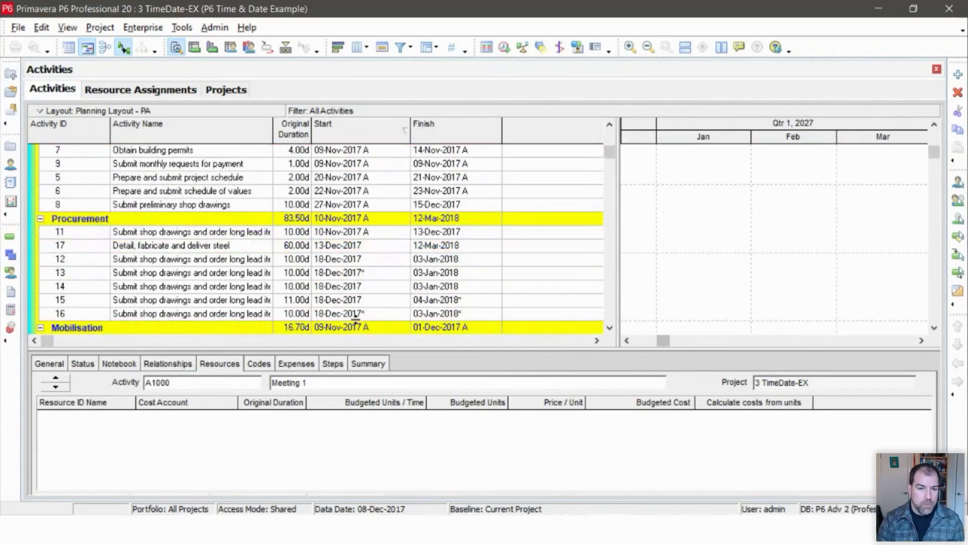
Set the User Preferences date format to 12-hour time (1:30 PM) with minutes shown.
click(42, 28)
click(76, 130)
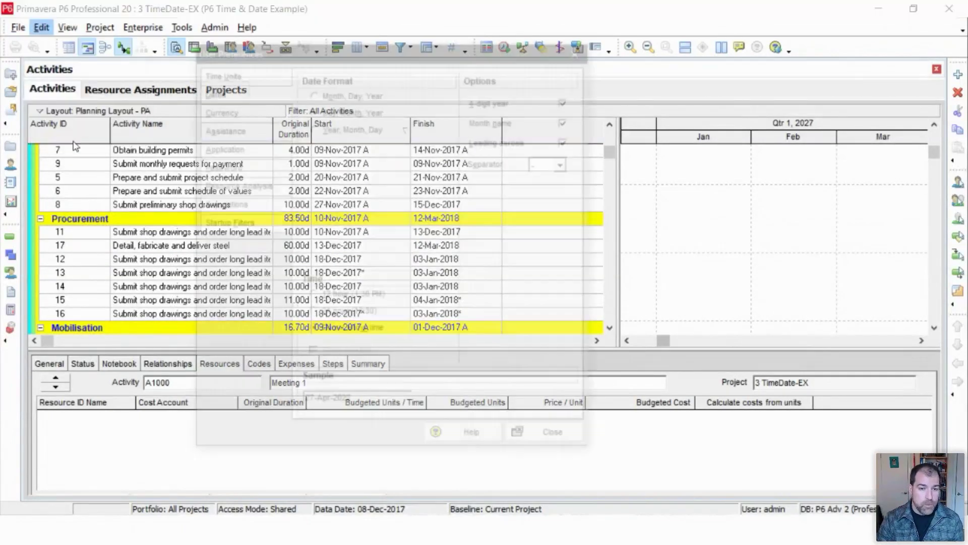
click(352, 297)
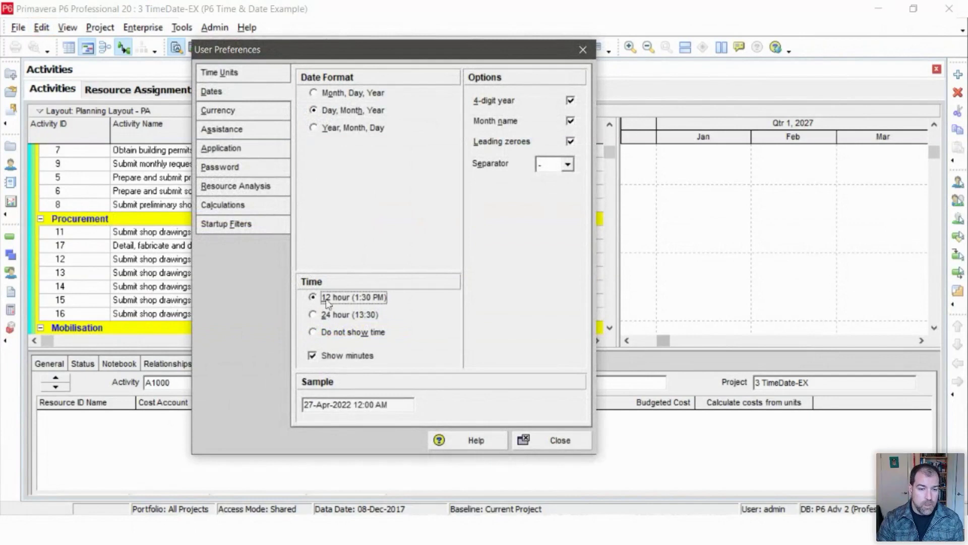
click(555, 440)
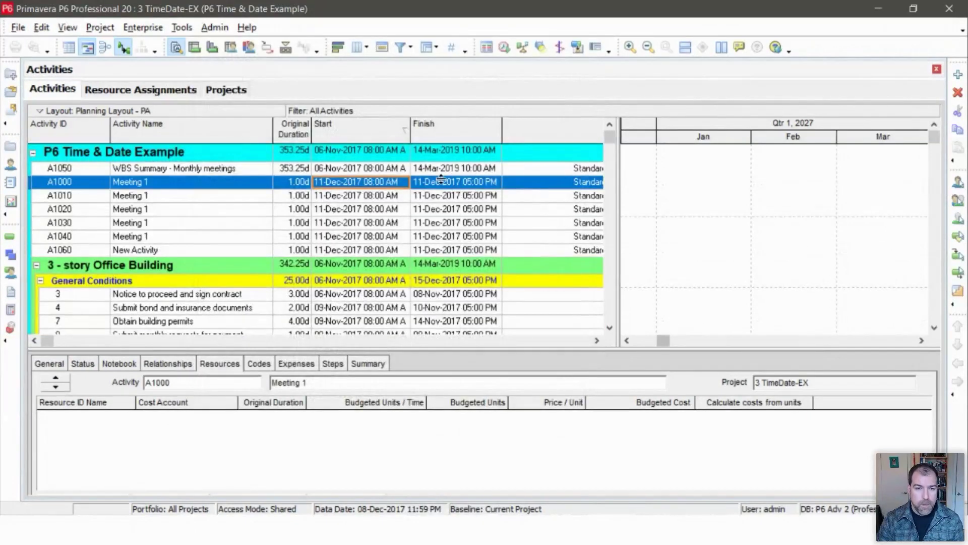
scroll(389, 272, down, 2)
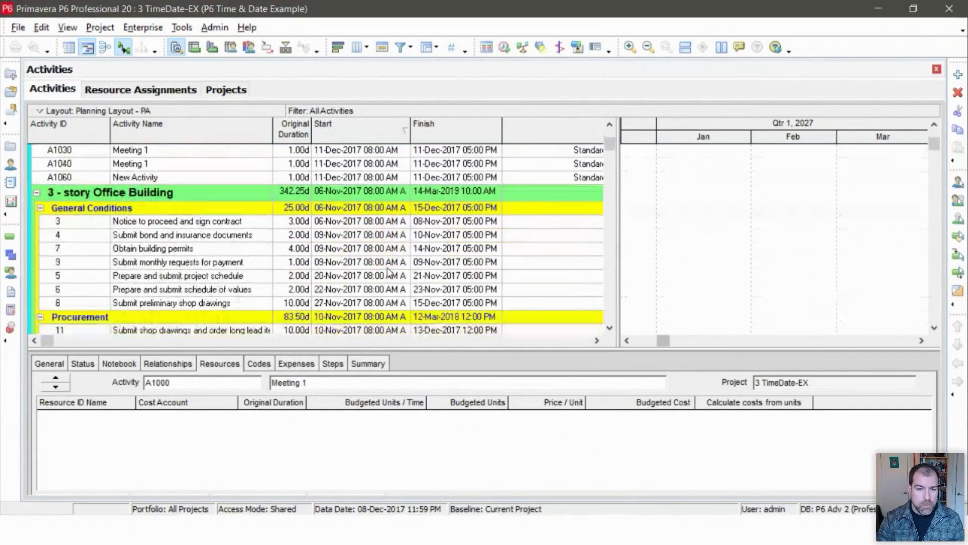
scroll(388, 272, up, 2)
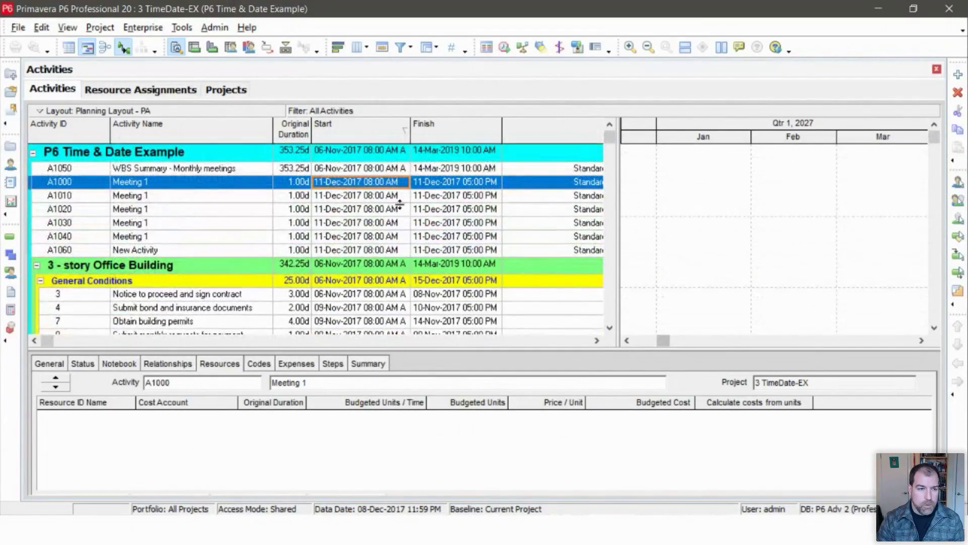
scroll(399, 204, down, 6)
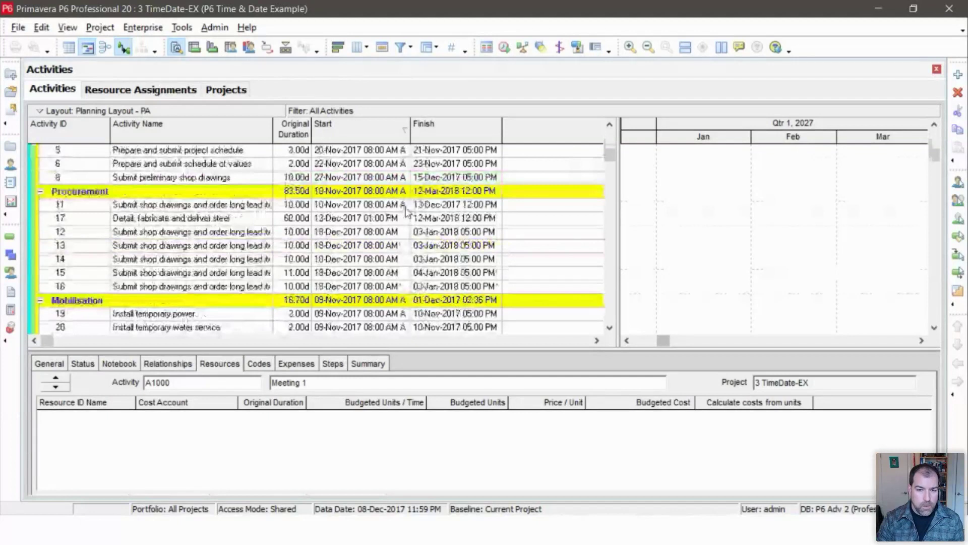
scroll(391, 263, down, 4)
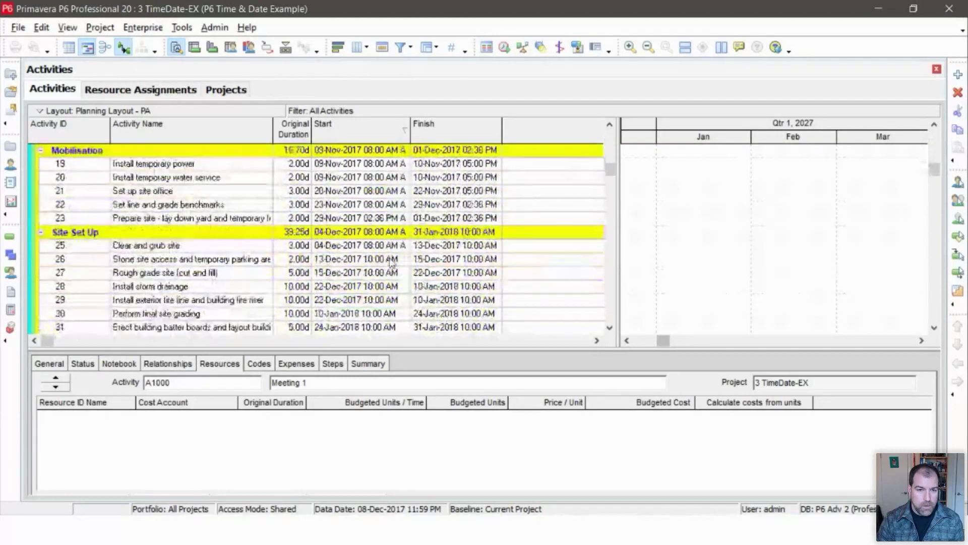
scroll(392, 263, down, 1)
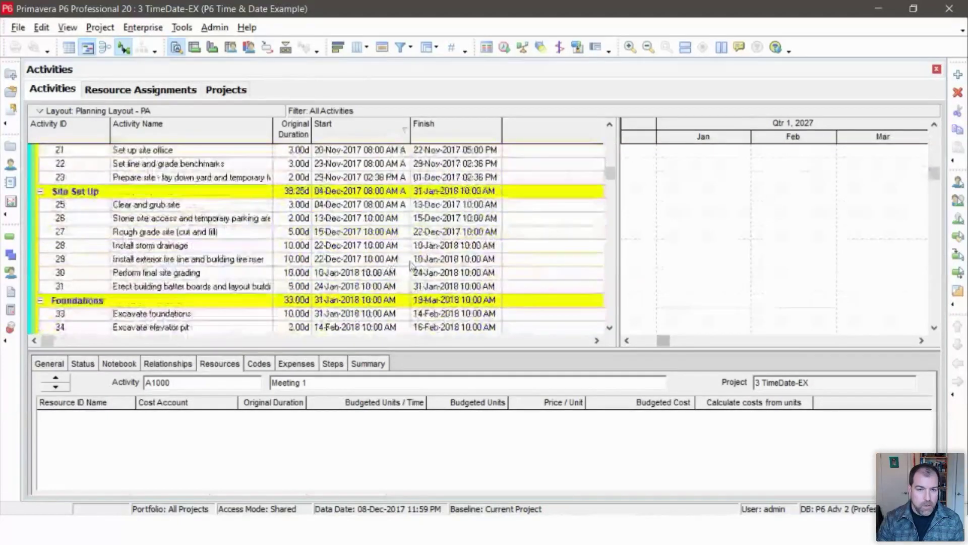
click(373, 177)
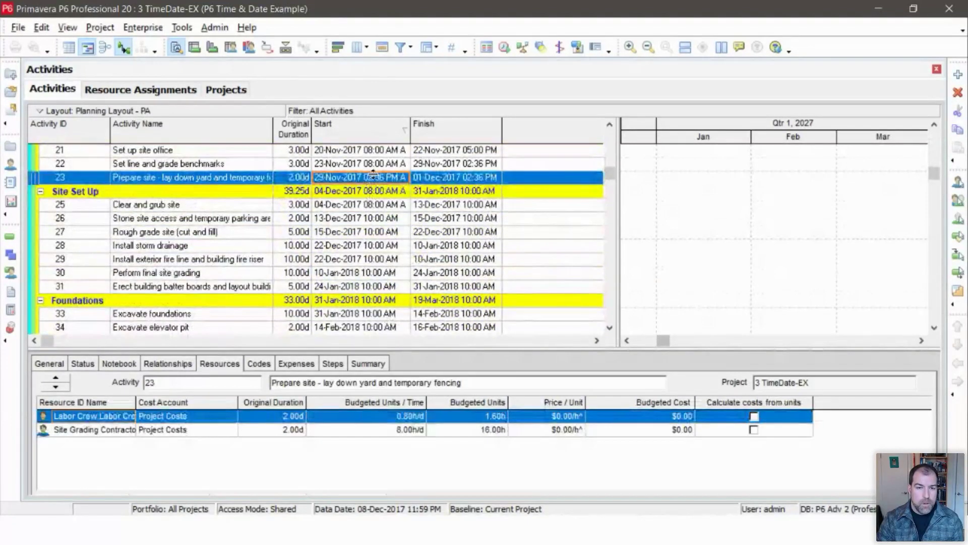
click(357, 164)
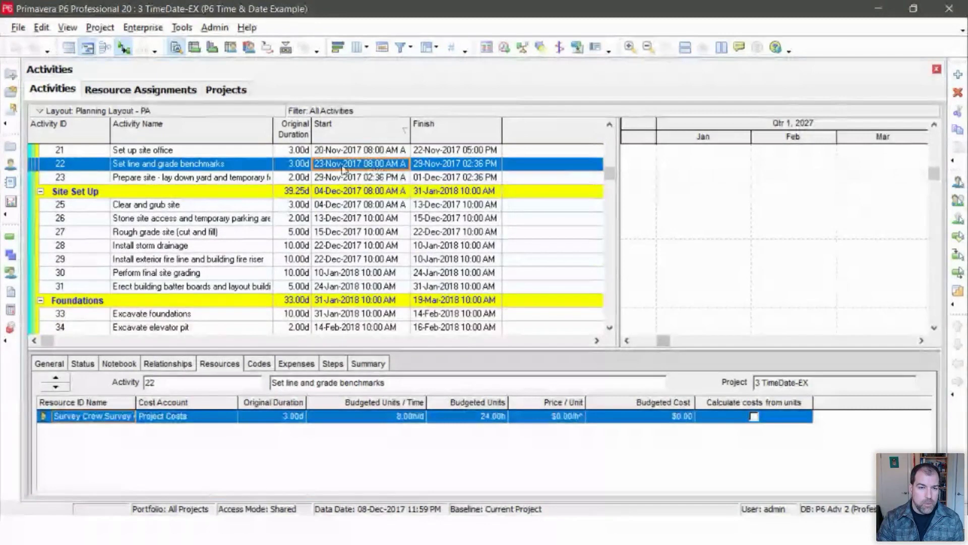
click(430, 169)
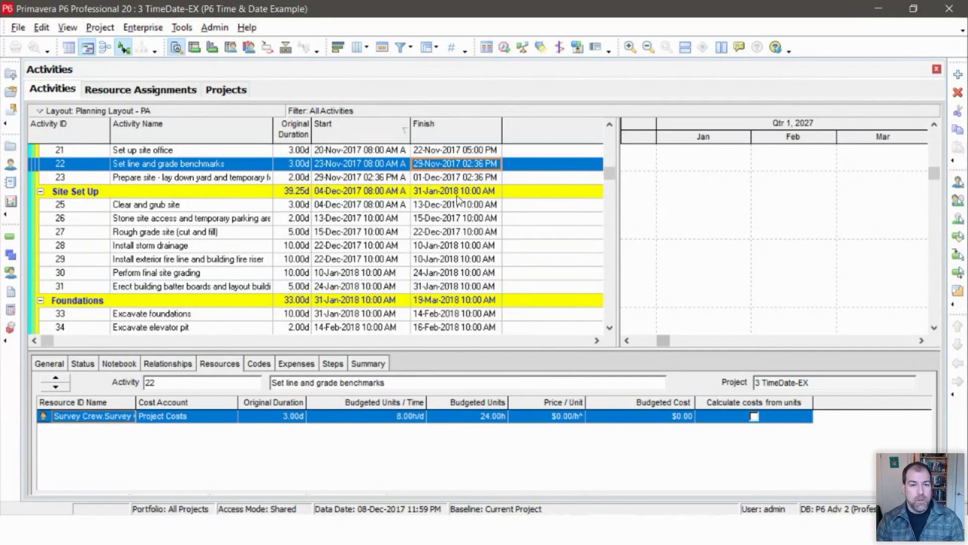
Compare the start and finish times of activities 23 and 22.
click(376, 179)
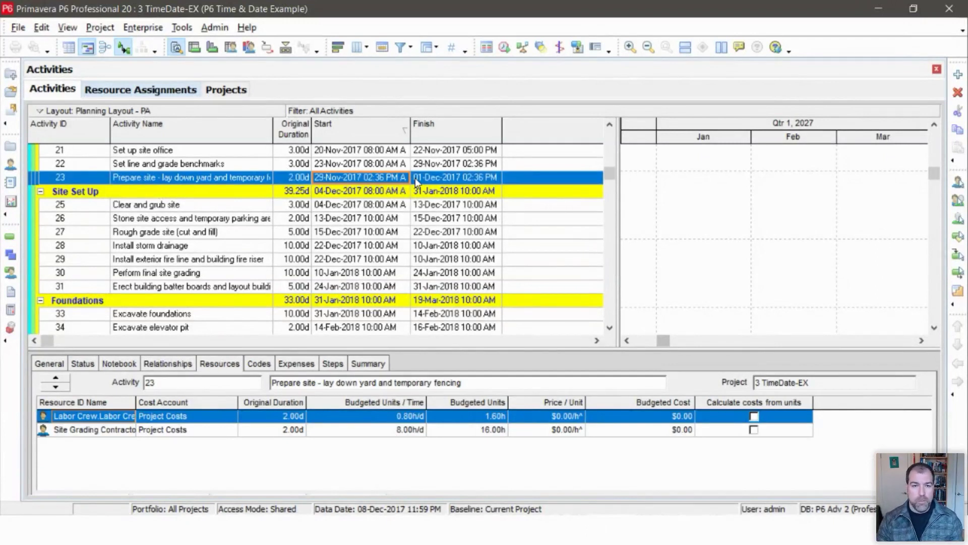
click(474, 165)
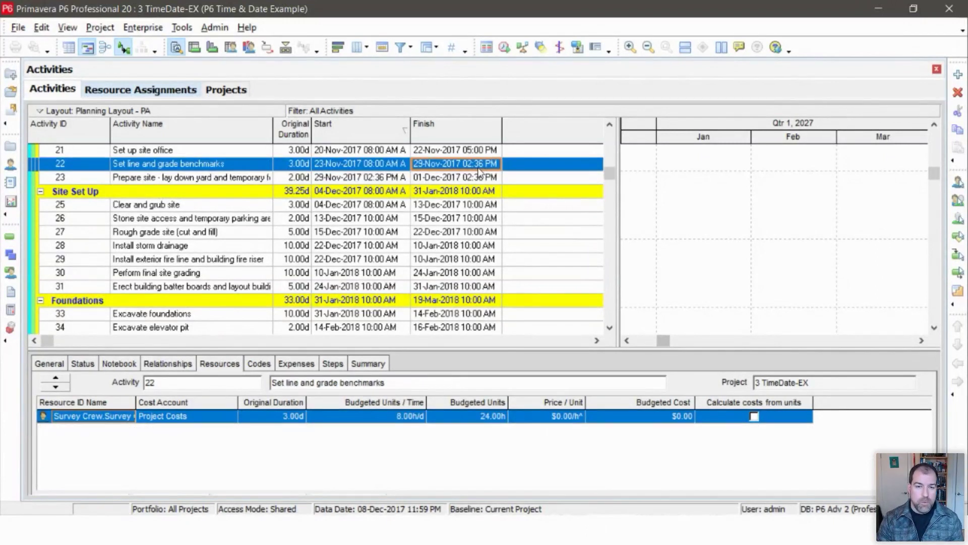
click(373, 179)
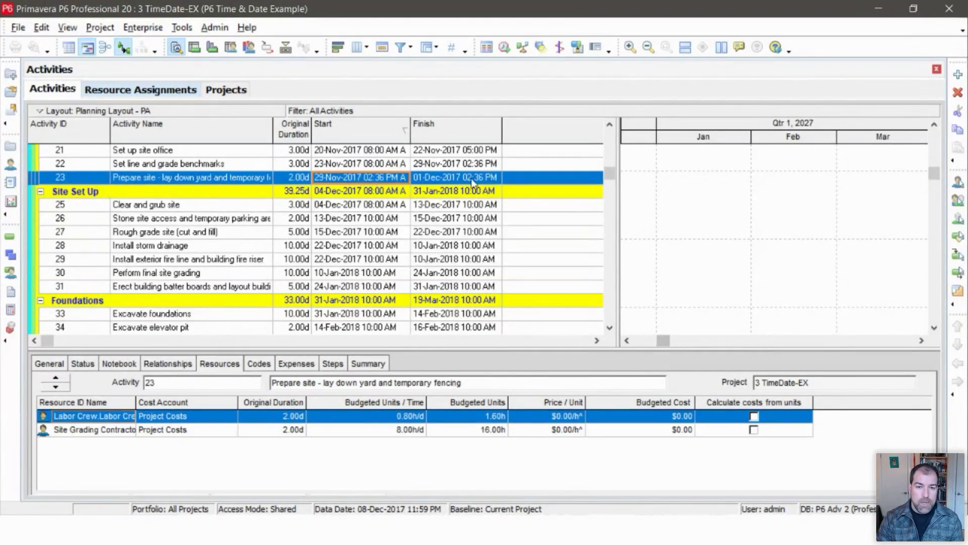
click(484, 180)
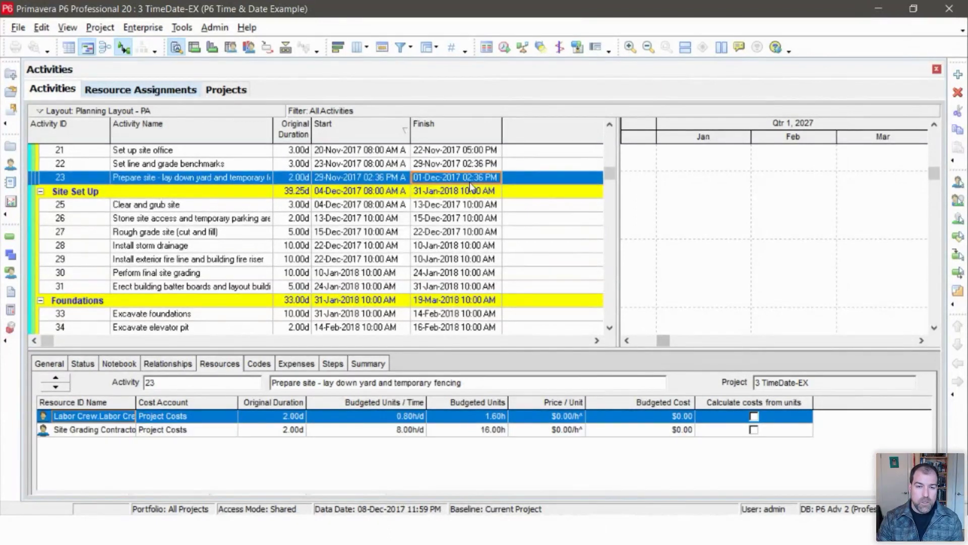
scroll(477, 191, down, 2)
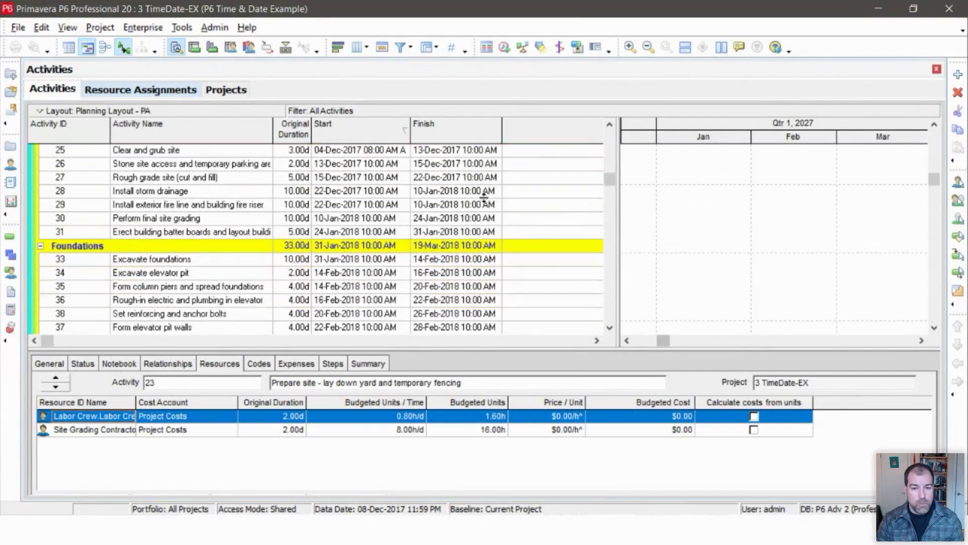
scroll(484, 199, up, 2)
Inspect the dates and resources of activity 26 and activity 12, the roofing shop drawings.
click(380, 233)
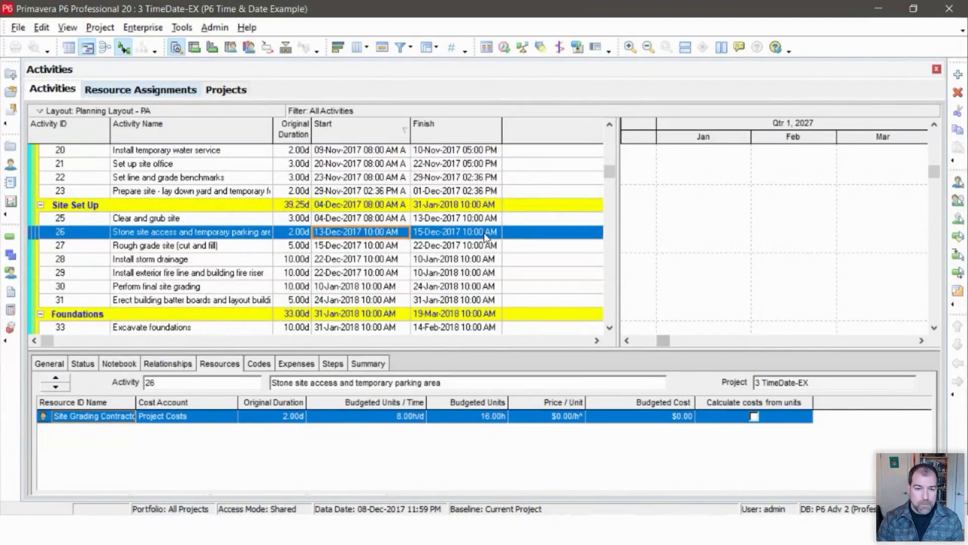
scroll(428, 289, down, 4)
scroll(426, 292, up, 3)
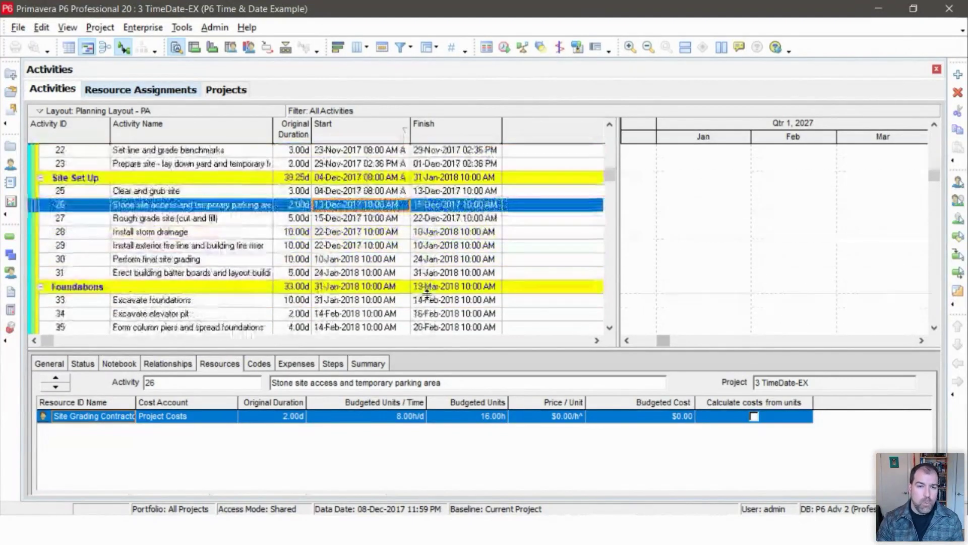
scroll(426, 292, up, 5)
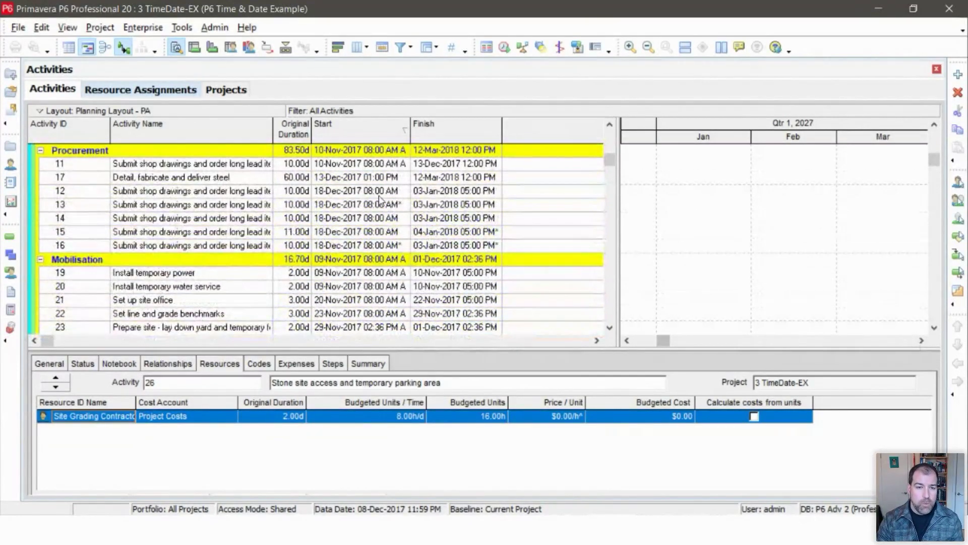
click(374, 194)
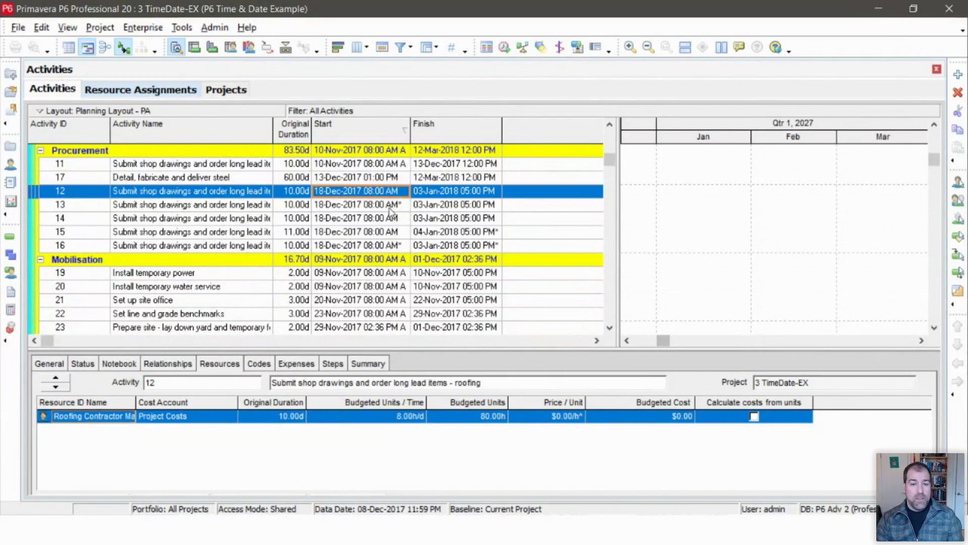
Review activity 17's resources, then select activity 23 and open the Schedule (F9) dialog.
click(377, 180)
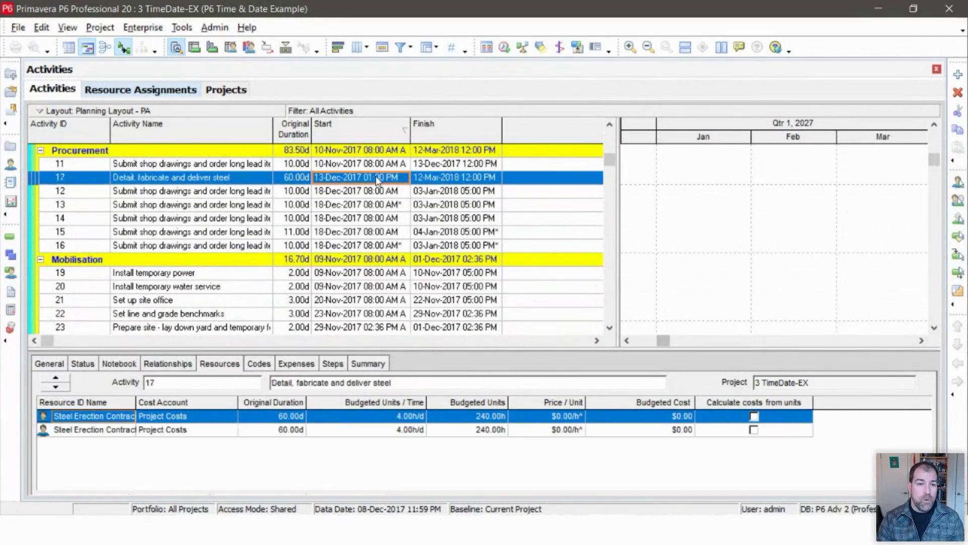
scroll(444, 247, down, 2)
scroll(444, 252, down, 3)
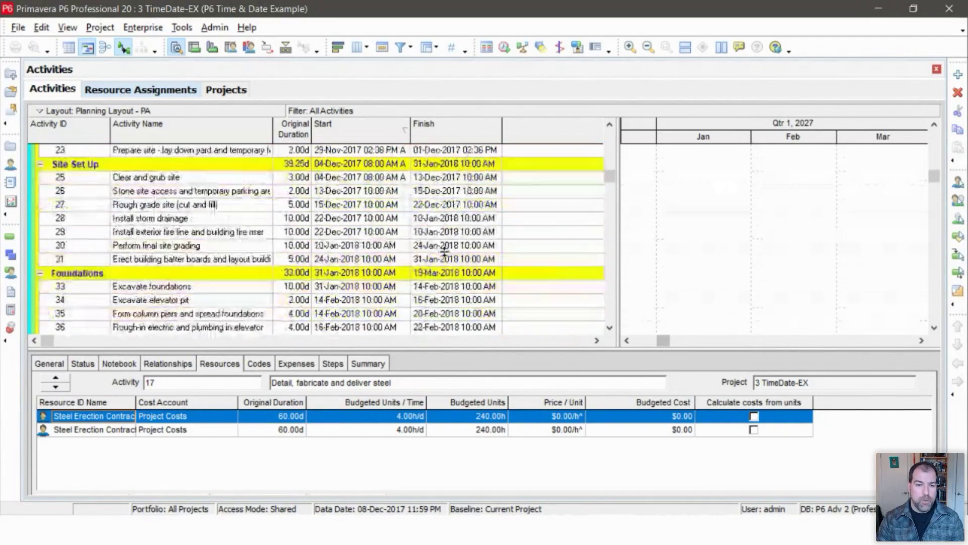
scroll(400, 207, up, 3)
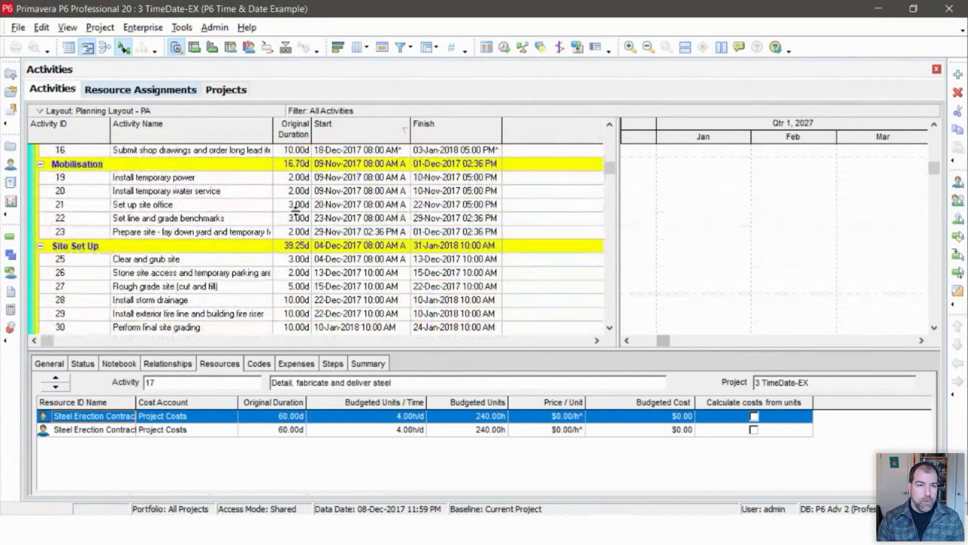
click(376, 232)
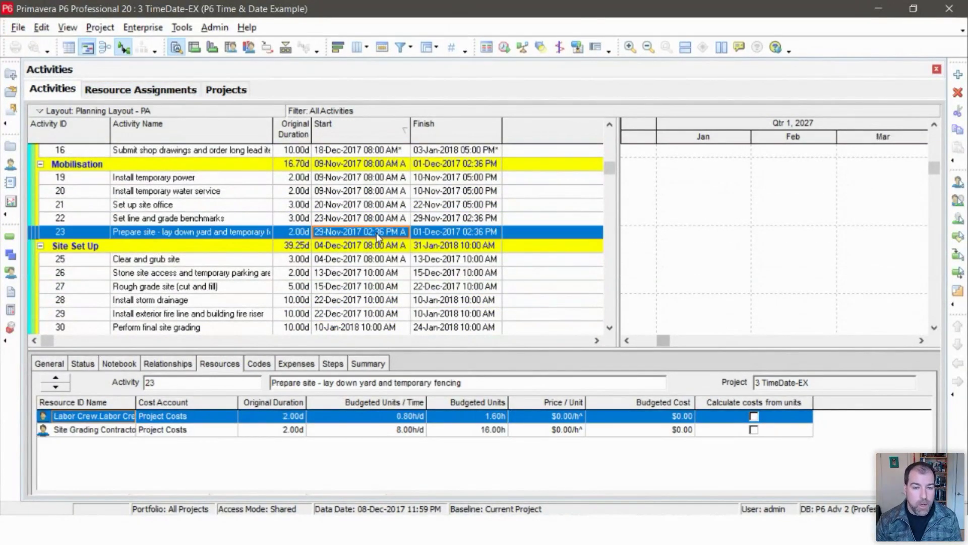
click(504, 47)
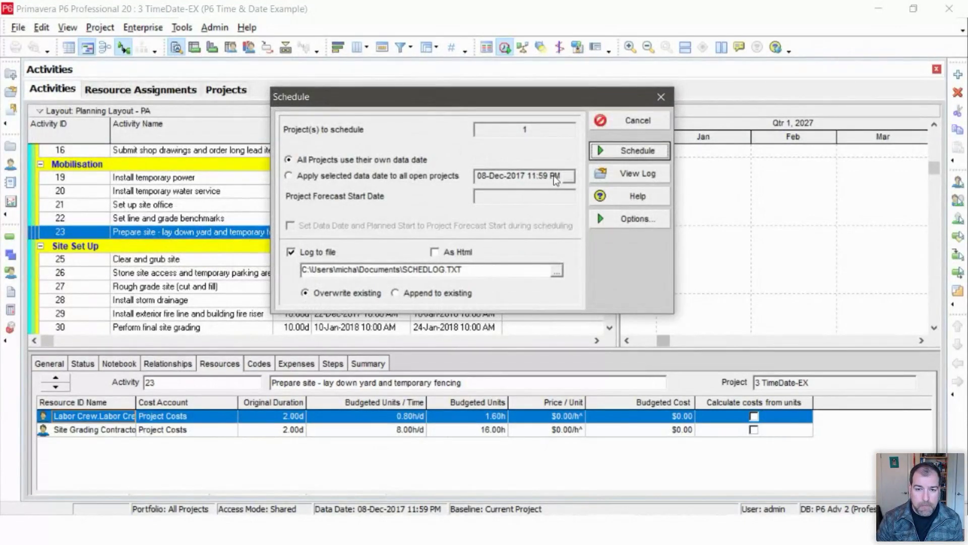
Run the schedule, show the Status tab in the details panel, and enlarge it.
click(631, 150)
click(83, 363)
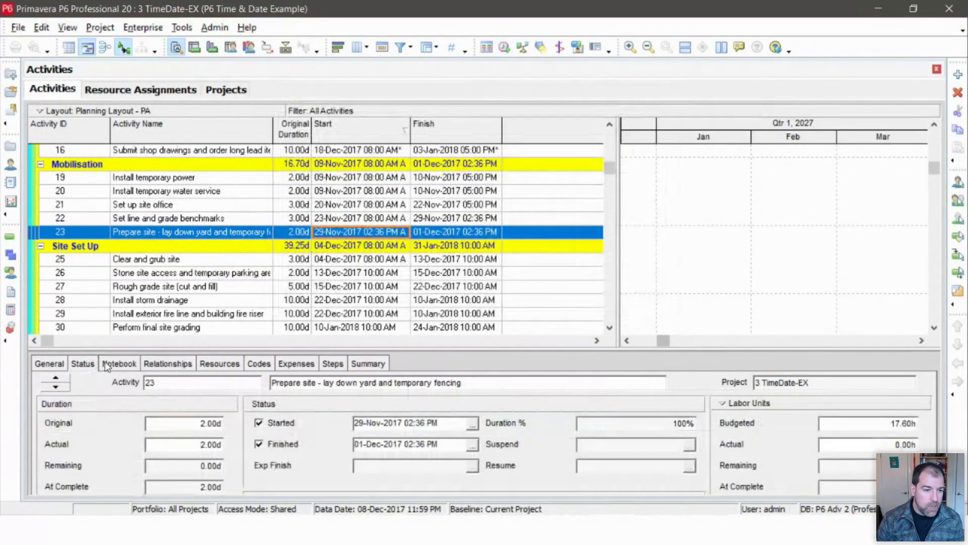
drag(140, 348, 141, 294)
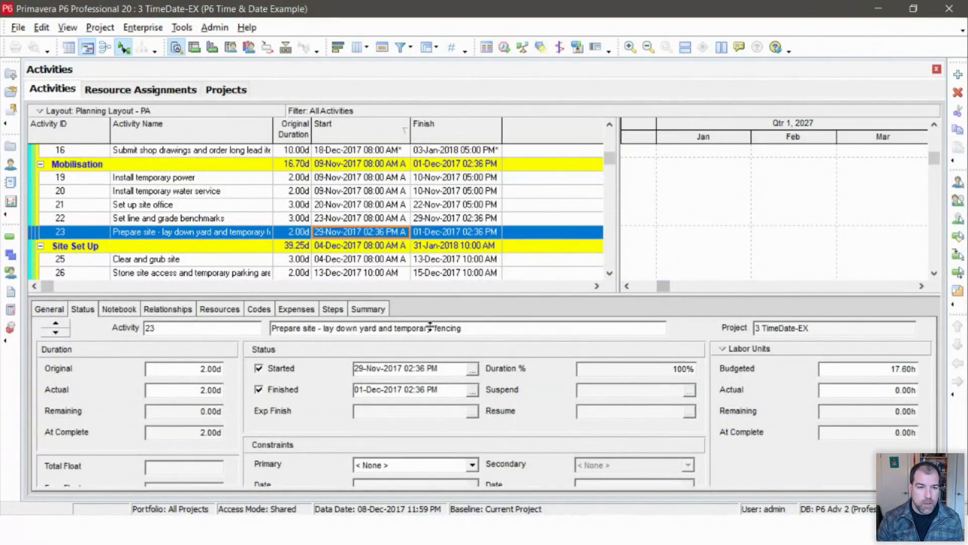
drag(430, 325, 446, 379)
scroll(370, 293, up, 5)
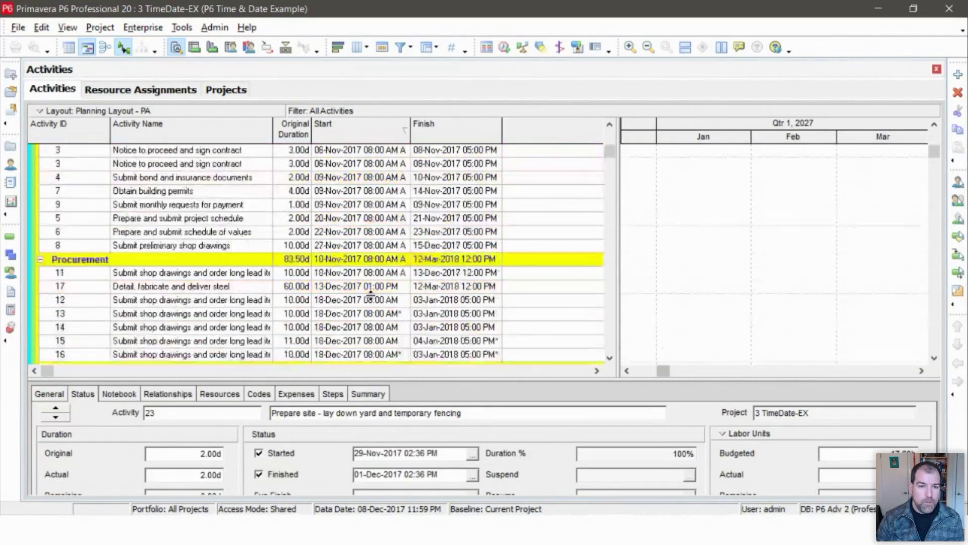
scroll(370, 295, up, 1)
scroll(381, 251, down, 1)
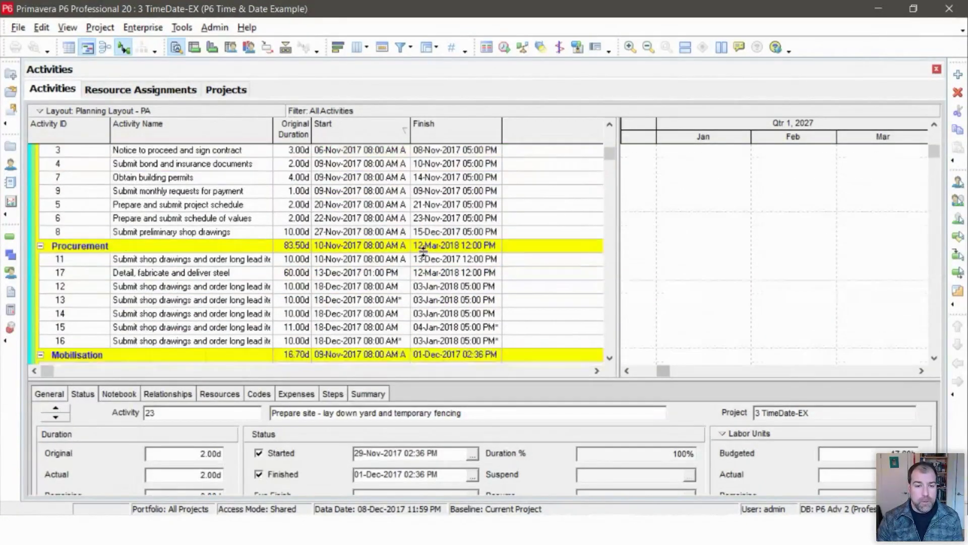
Select activities 17 and 11 to check their progress.
click(386, 273)
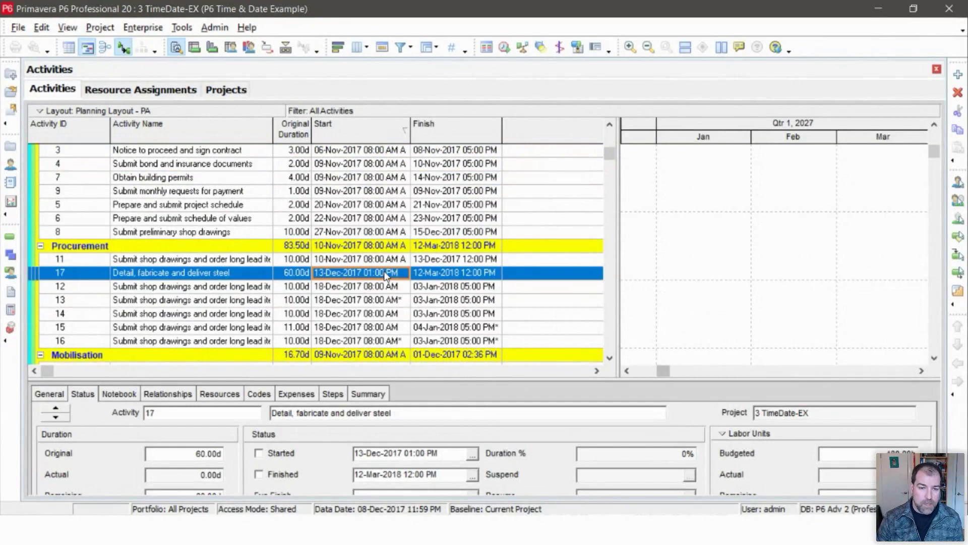
click(463, 261)
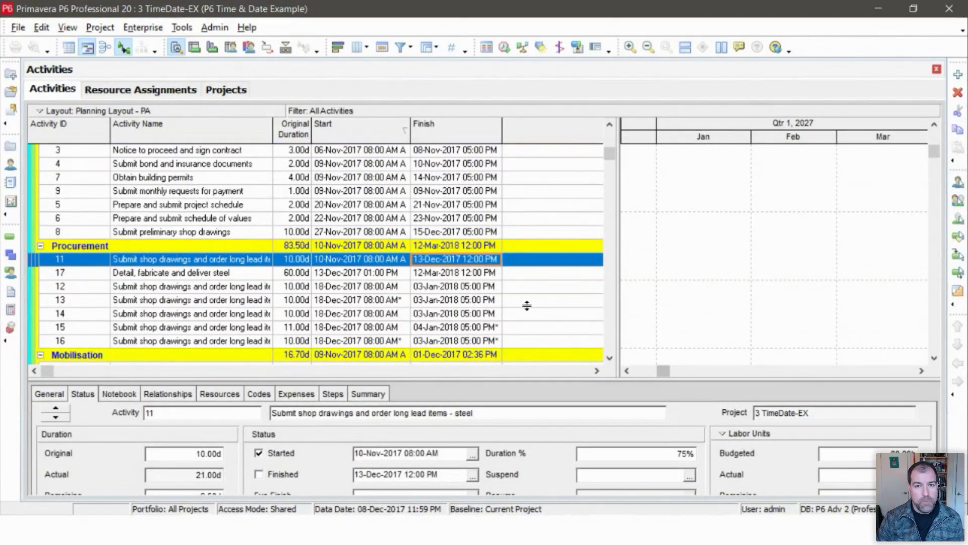
scroll(382, 265, down, 3)
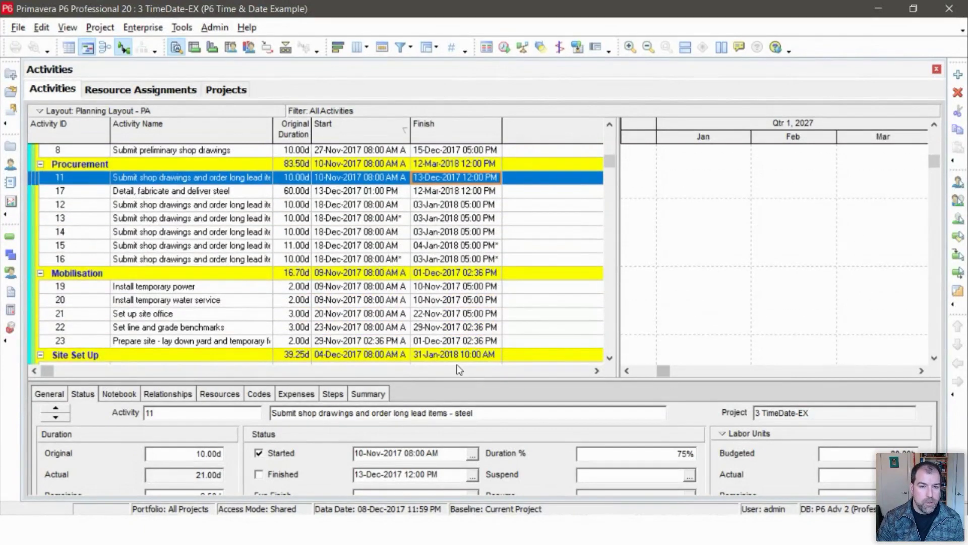
scroll(433, 209, up, 6)
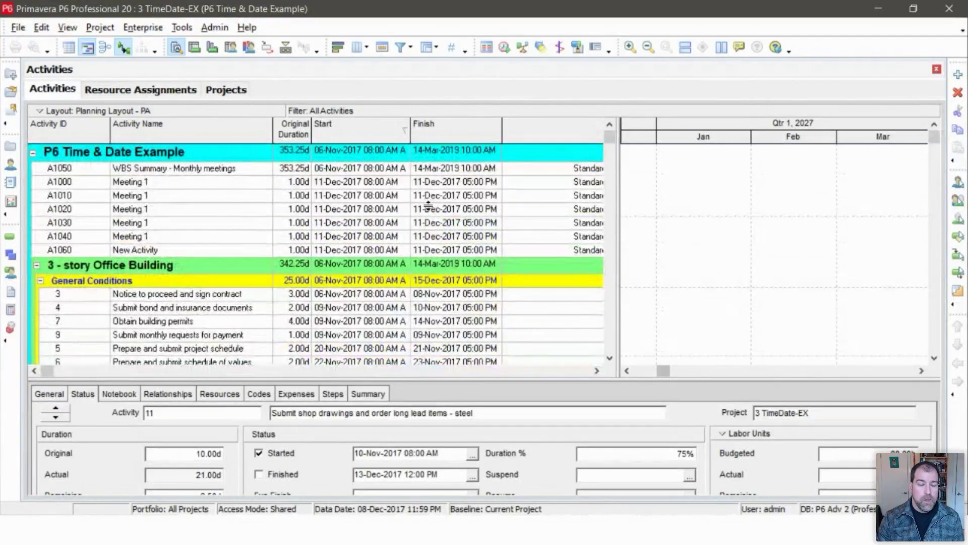
Set the User Preferences date format to 'Do not show time'.
click(41, 27)
click(86, 129)
click(723, 332)
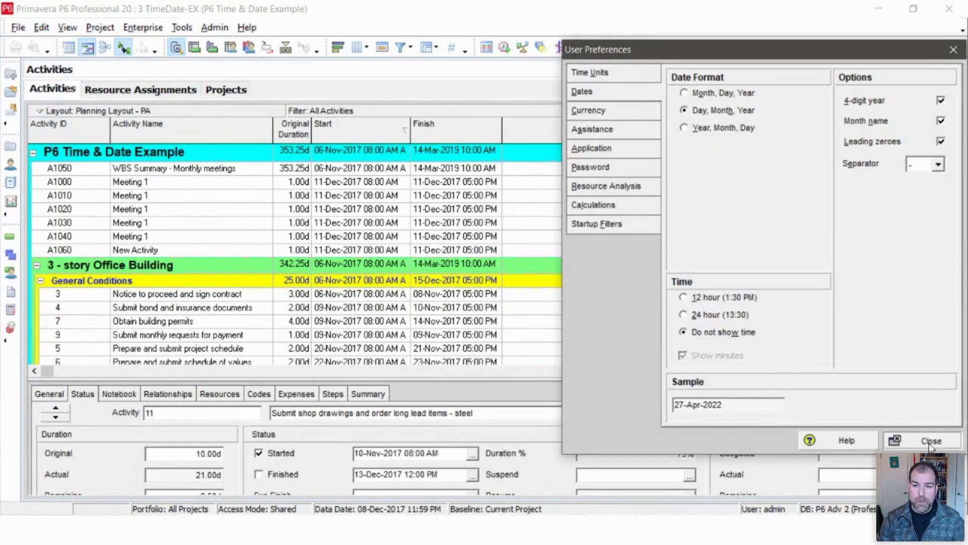
key(Escape)
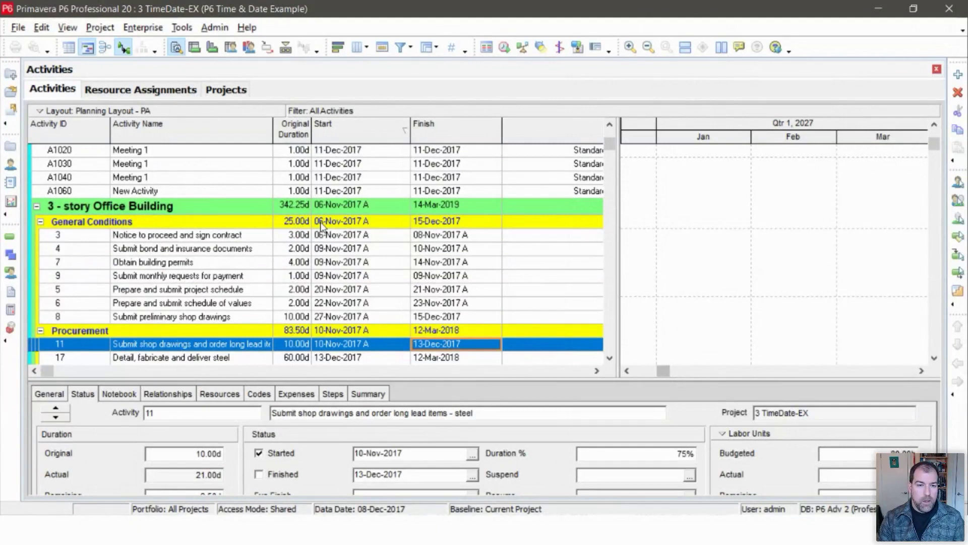
Enlarge the details panel and select activity 17.
scroll(323, 226, up, 2)
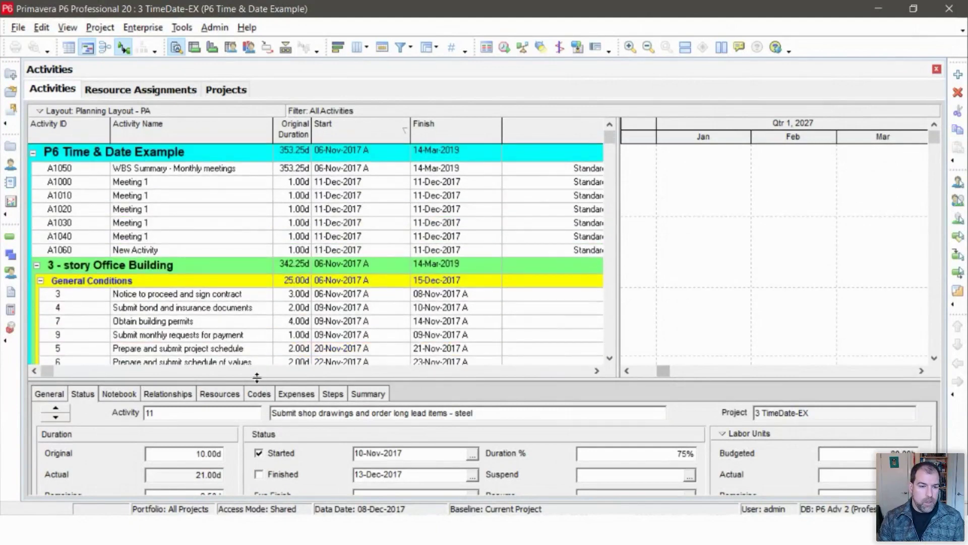
drag(257, 379, 252, 291)
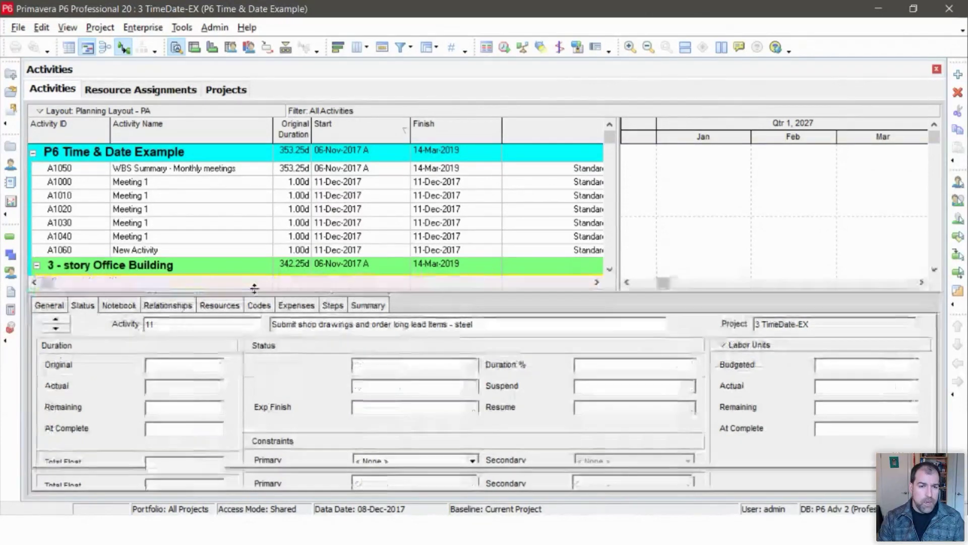
scroll(313, 232, down, 6)
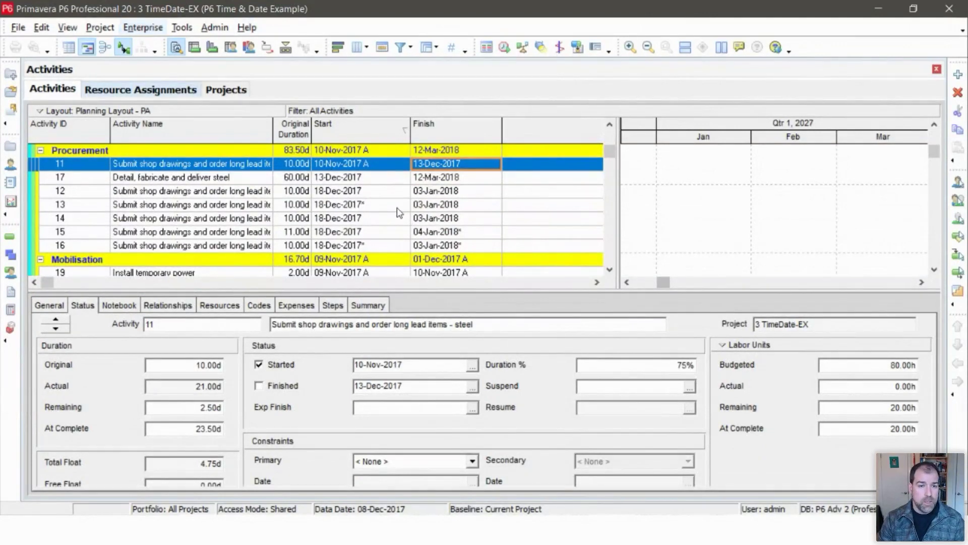
click(362, 181)
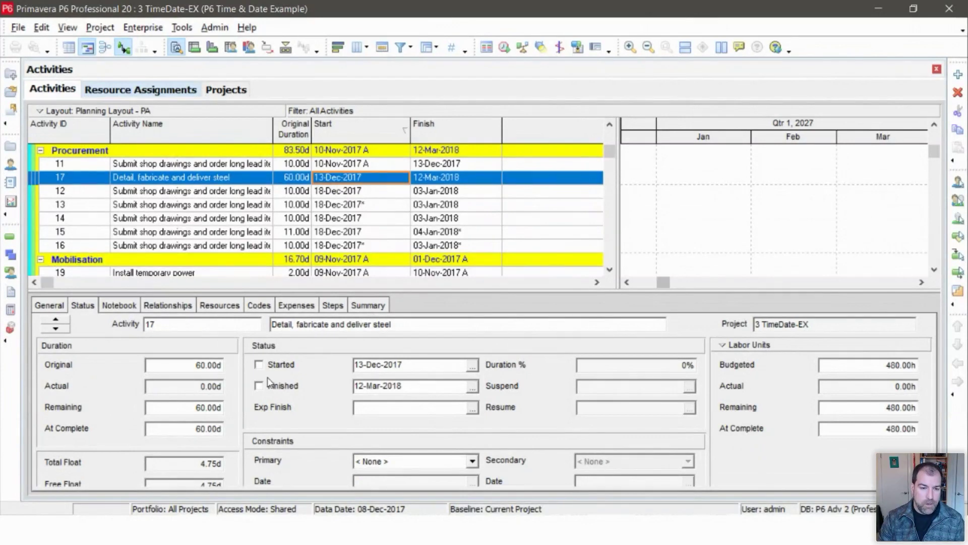
Tick Started for activity 17 on 13-Dec-2017, inspect its start time, and cancel the calendar.
click(259, 364)
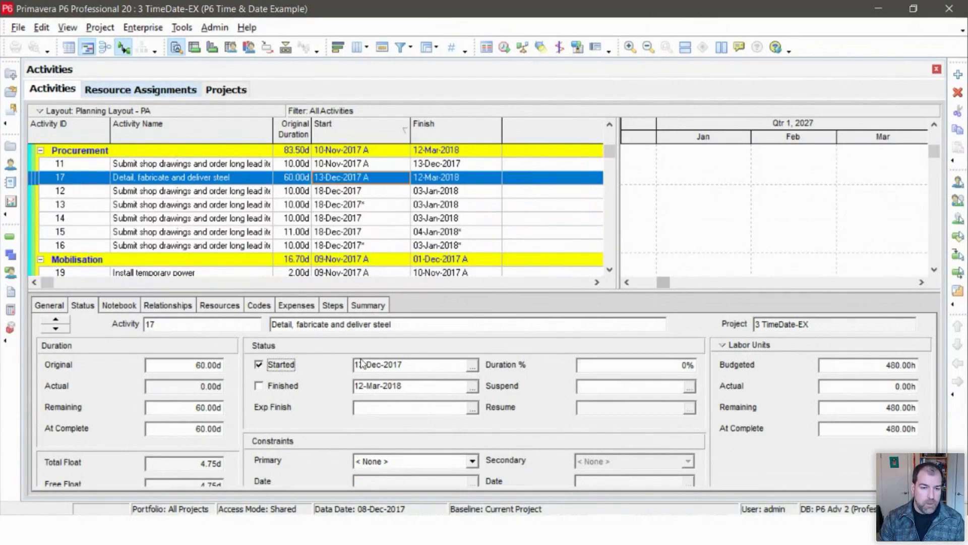
click(459, 367)
click(472, 366)
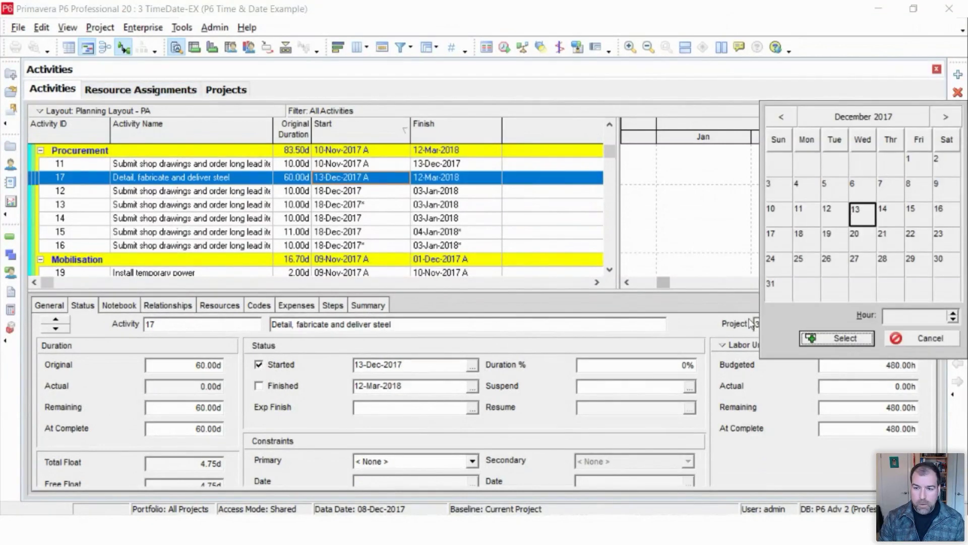
click(930, 315)
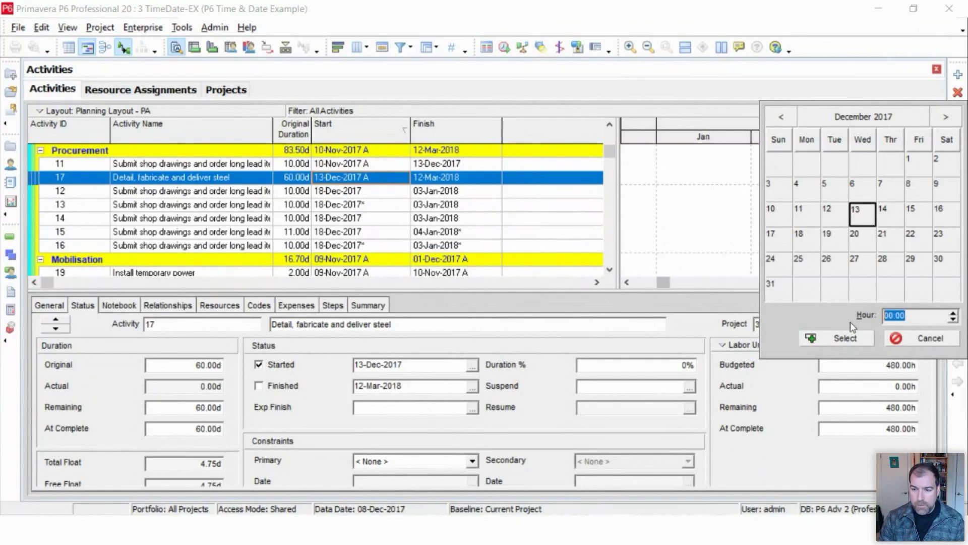
click(897, 316)
click(888, 316)
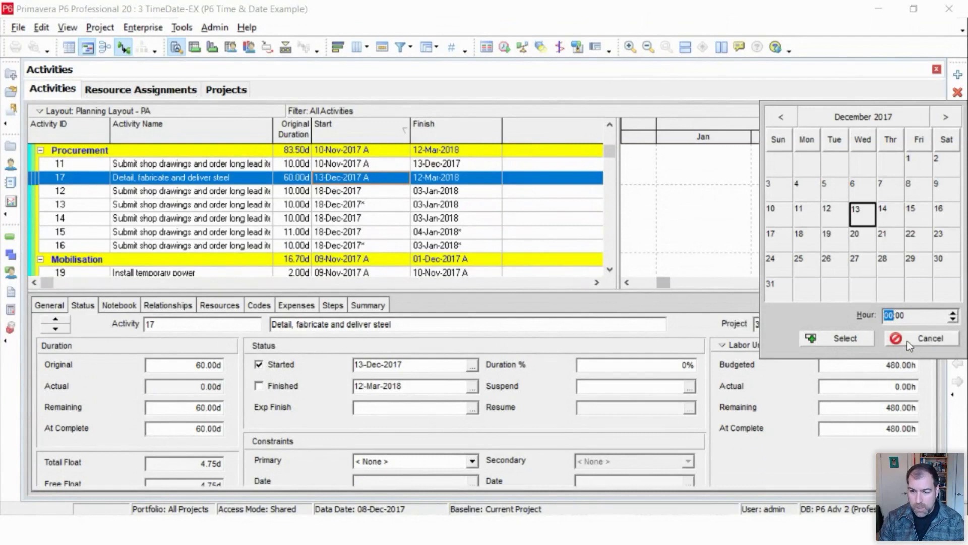
key(Right)
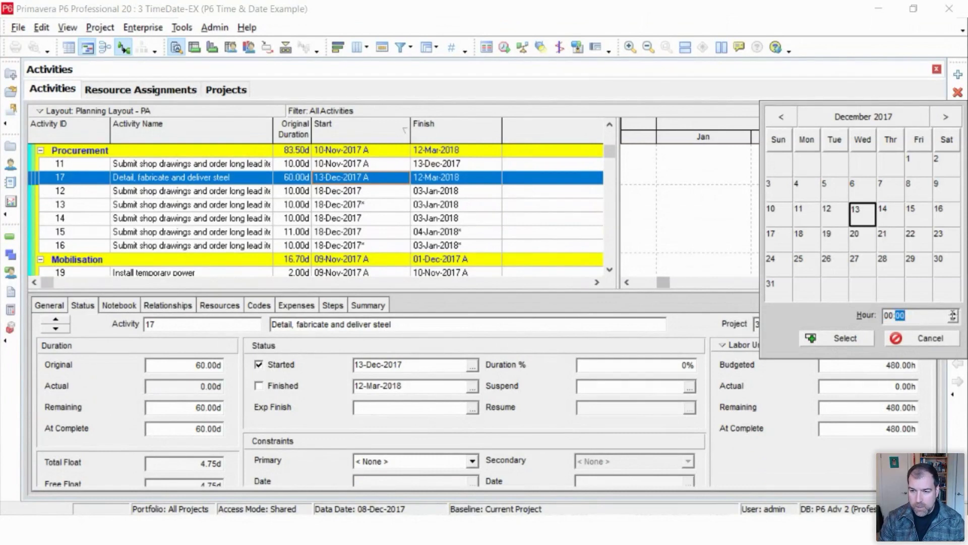
click(955, 319)
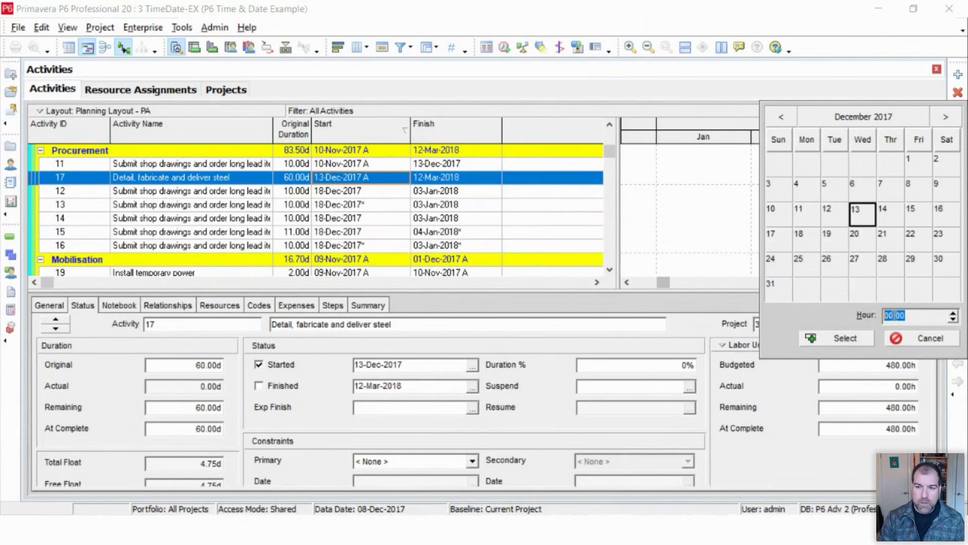
click(912, 339)
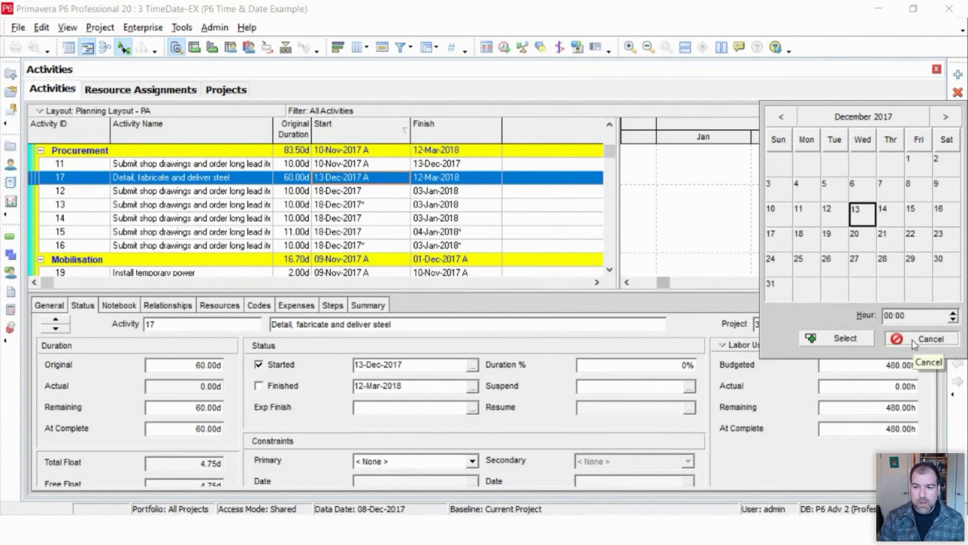
click(913, 342)
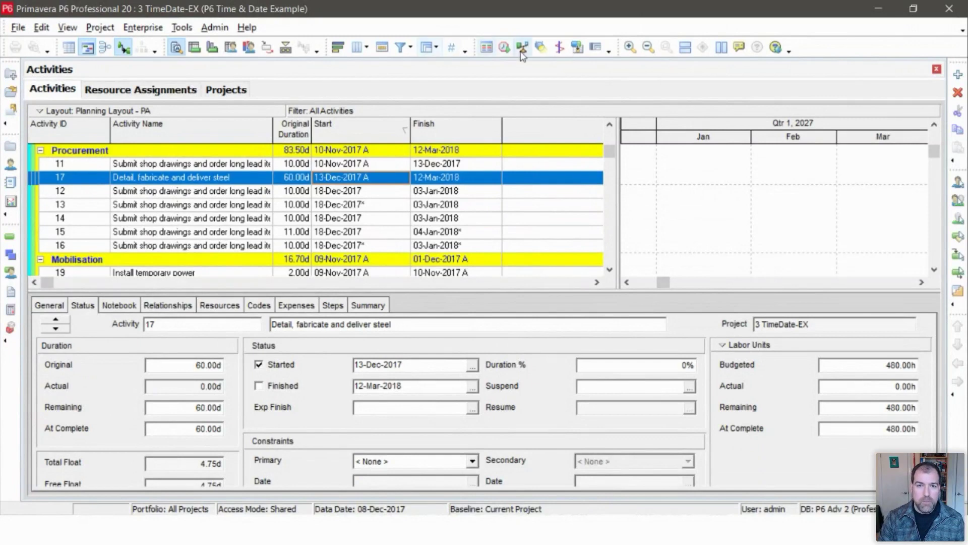
In the Schedule dialog, apply the selected data date 08-Dec-2017 to all open projects.
click(505, 47)
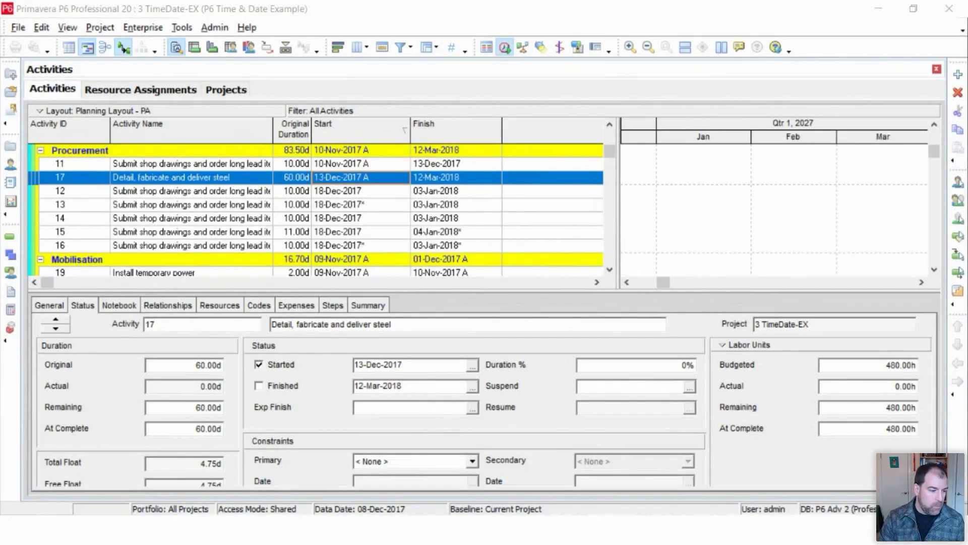
drag(161, 128, 407, 148)
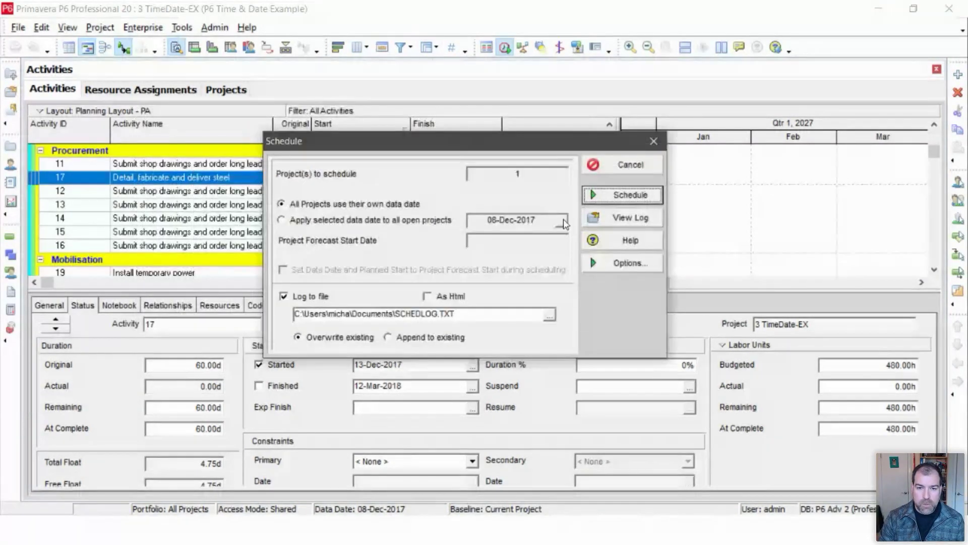
click(434, 221)
click(562, 221)
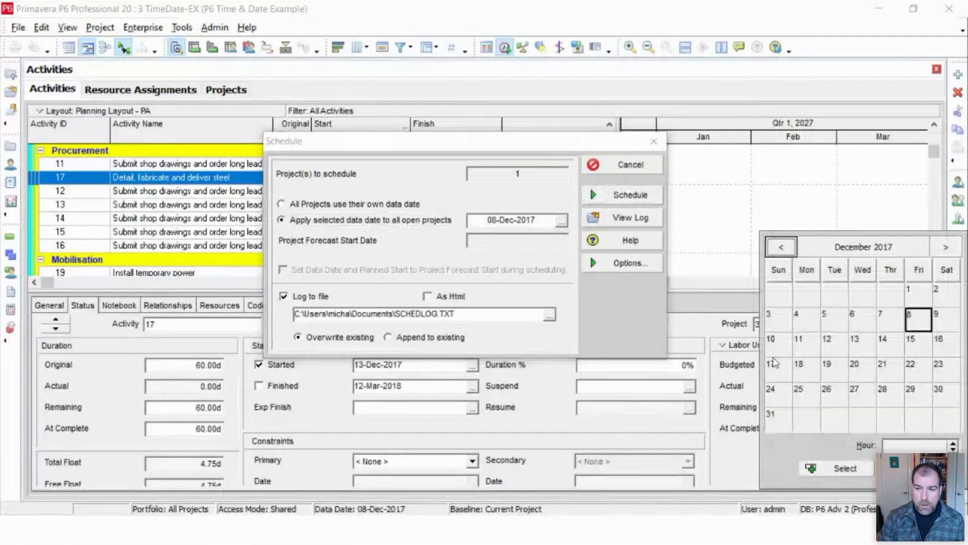